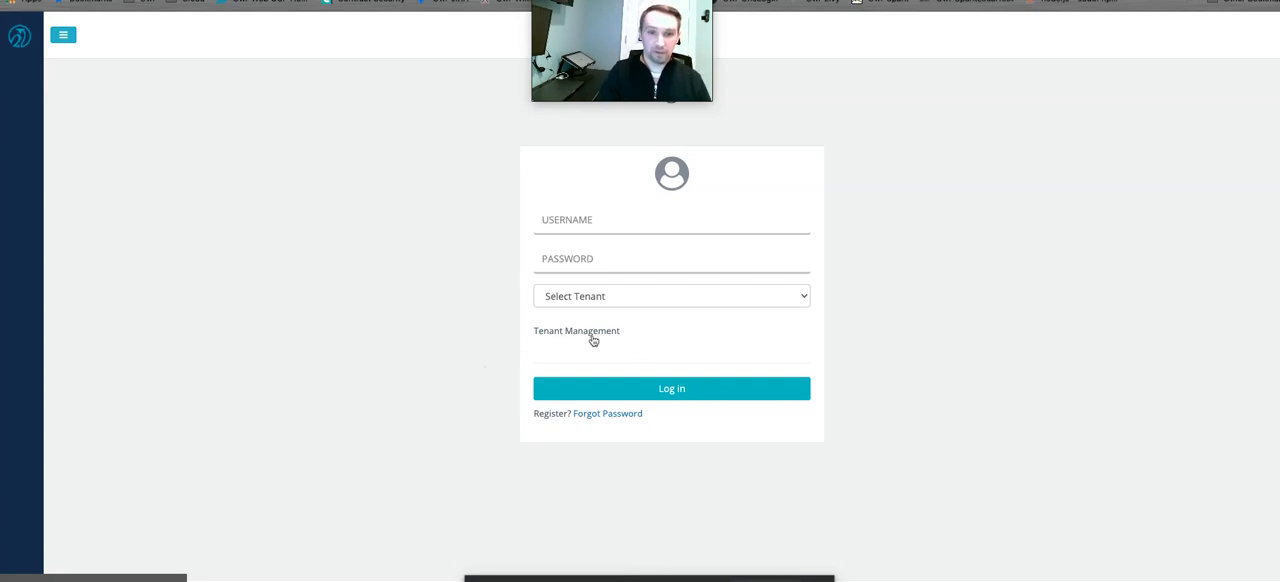
Log in to Tenant Management as mtadmin with the account password, and dismiss the offer to save the password.
click(599, 334)
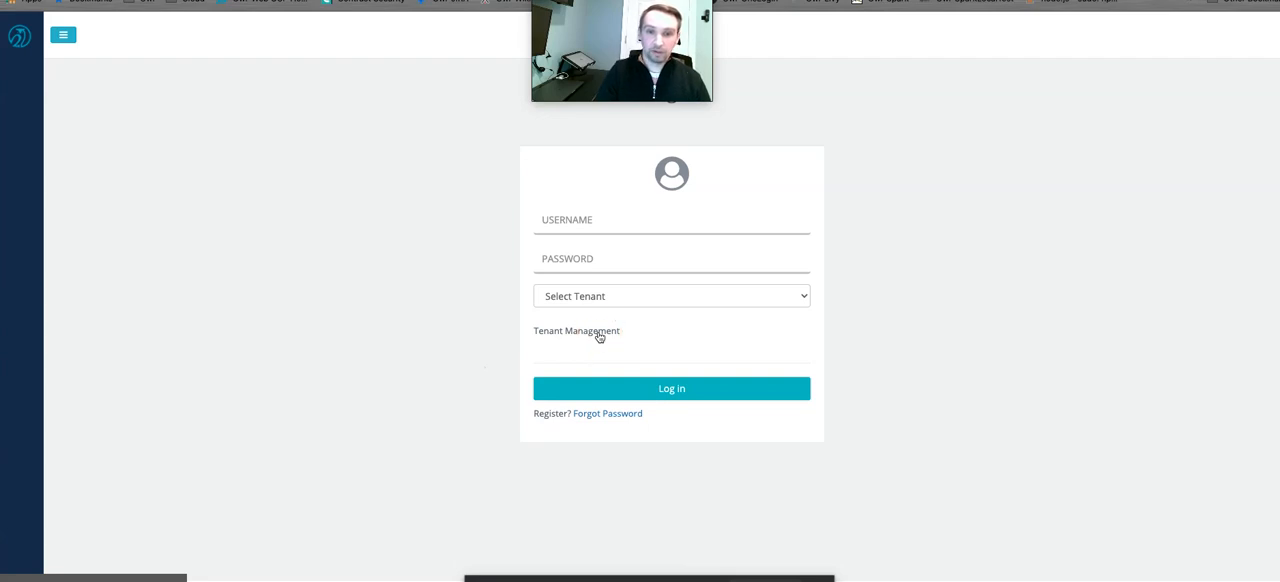
click(599, 219)
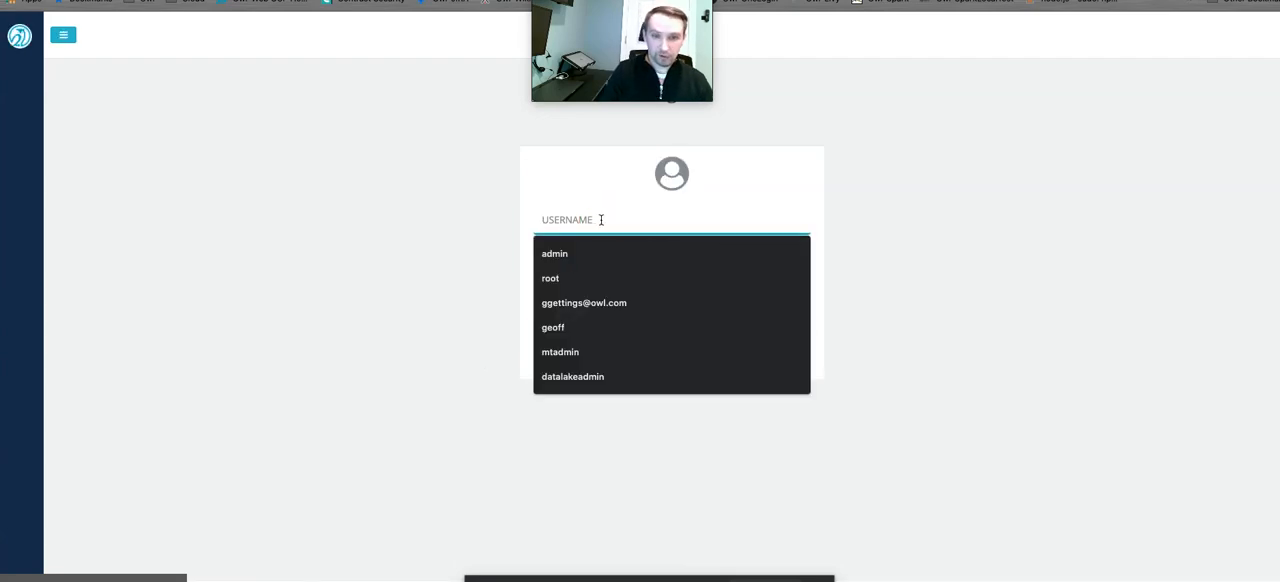
text(mtadmin)
key(Tab)
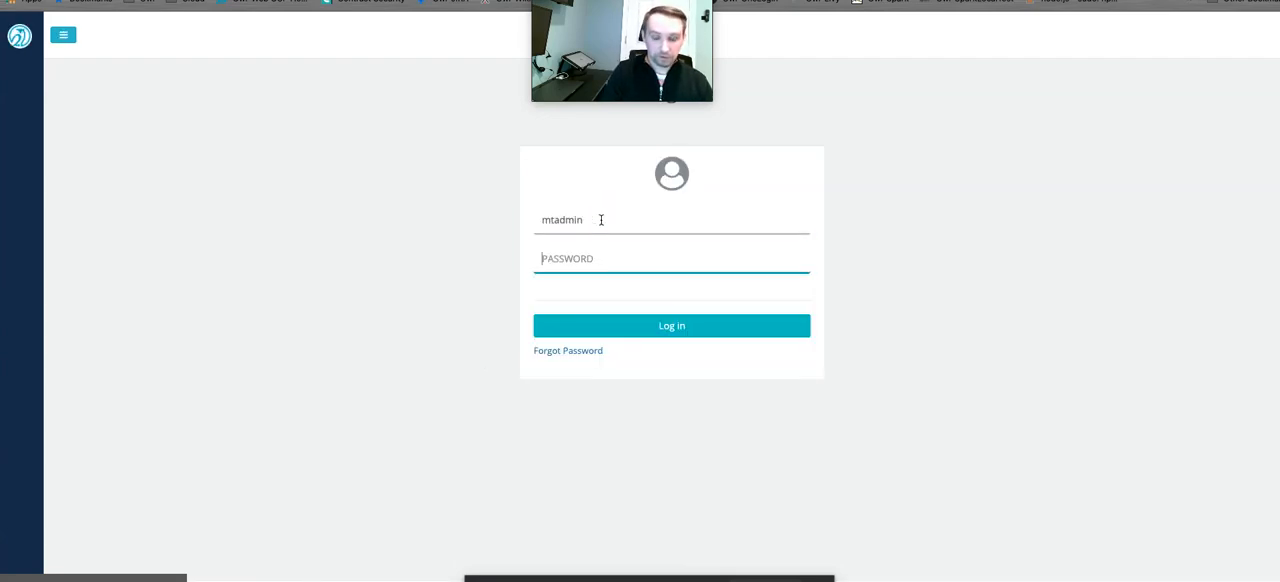
text(••••••••••)
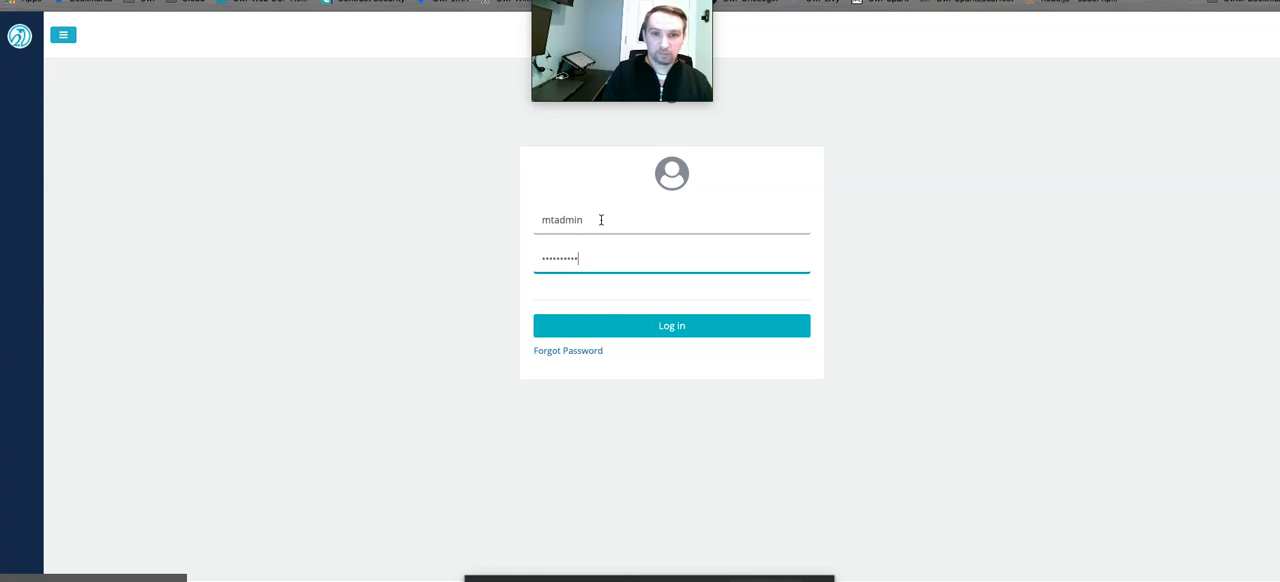
key(Return)
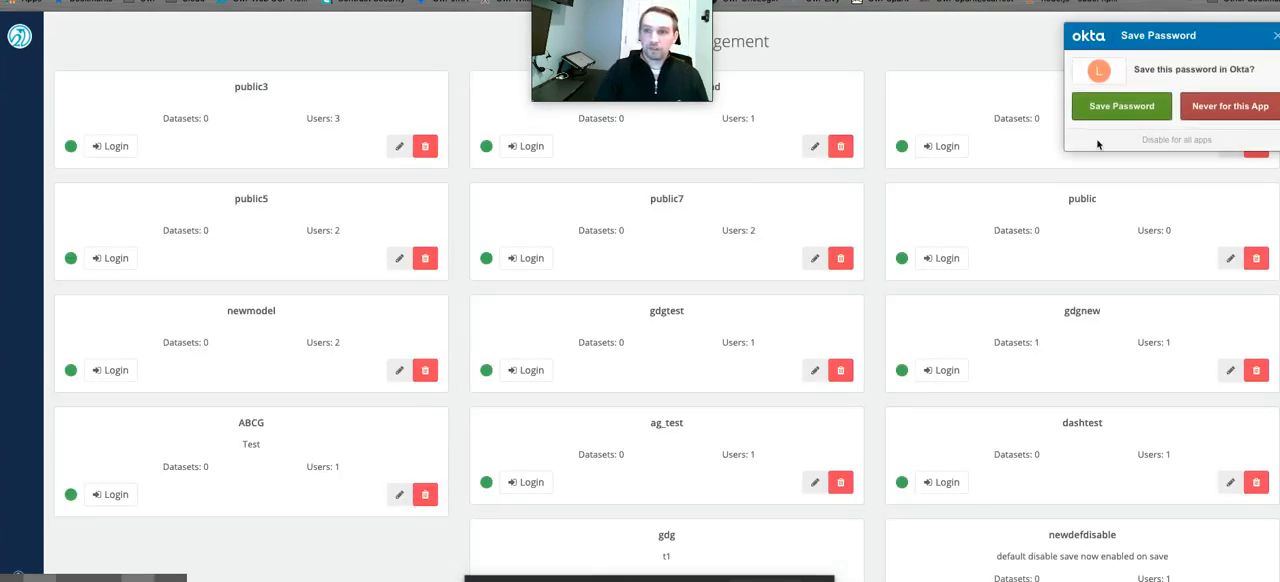
click(1276, 35)
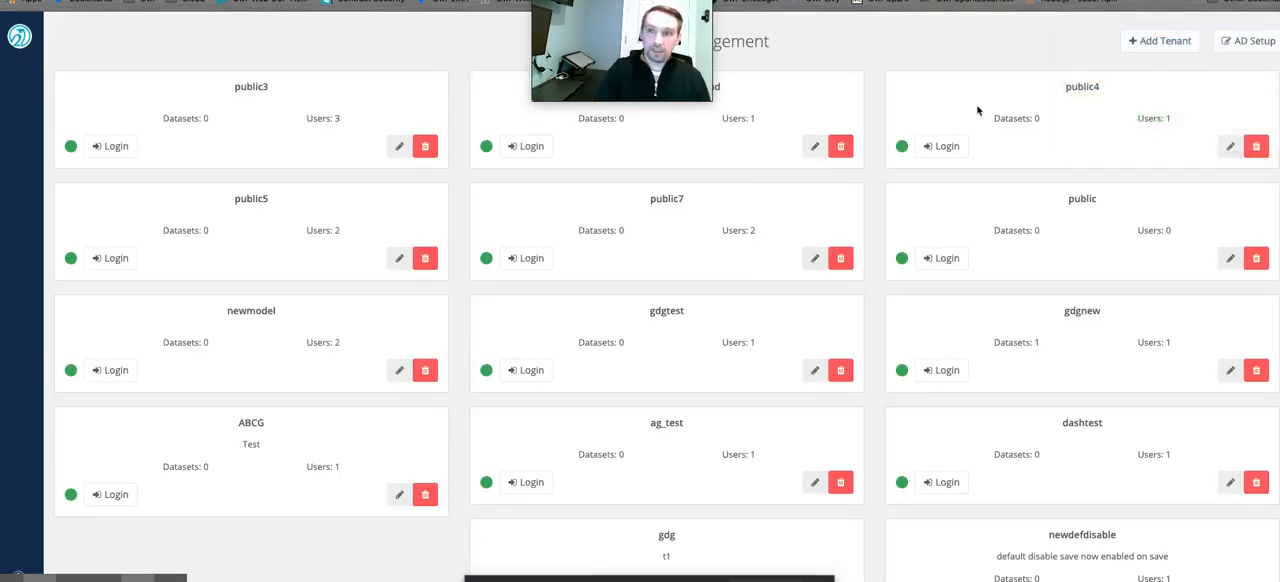
Start adding a tenant named abctest with a blank description, and mark it as enabled.
click(1151, 41)
click(707, 234)
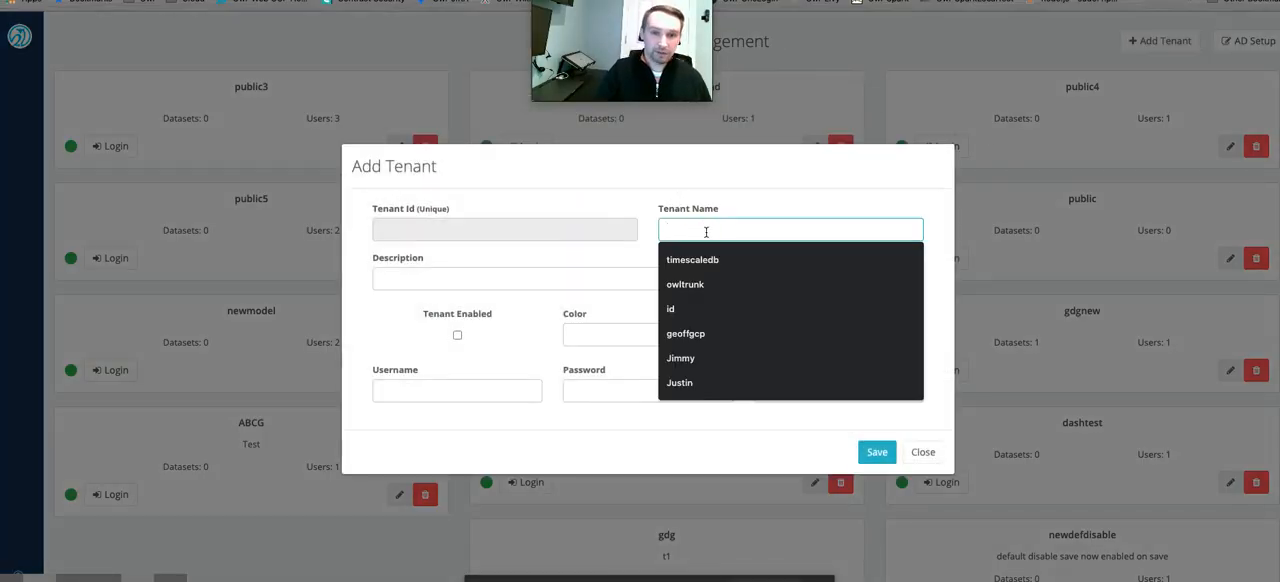
text(a)
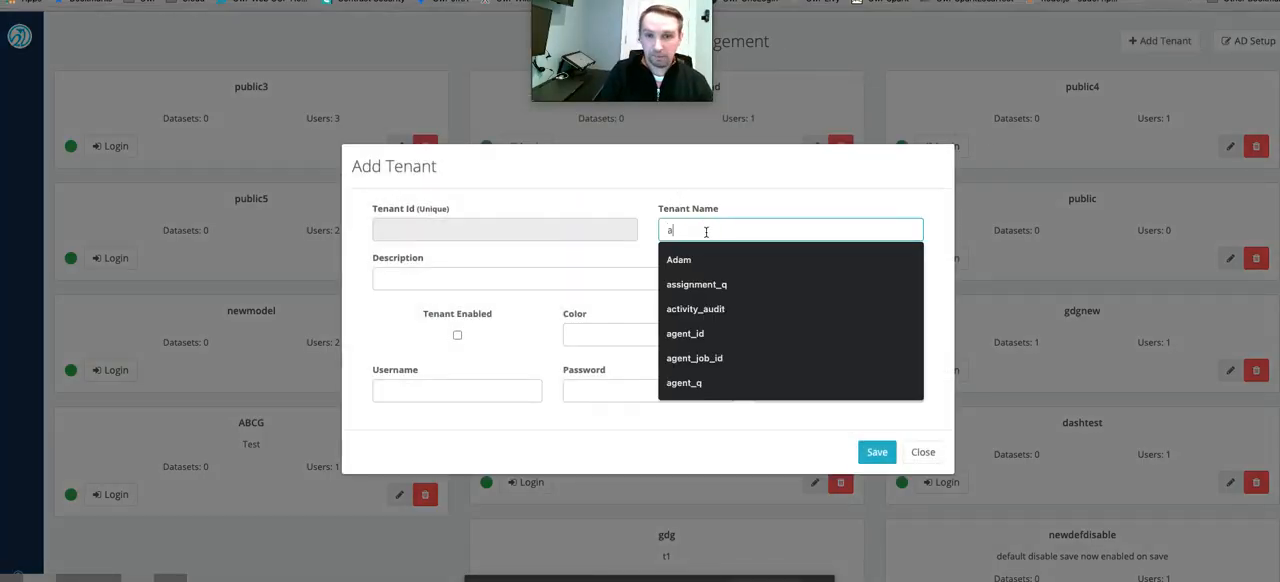
text(bc1)
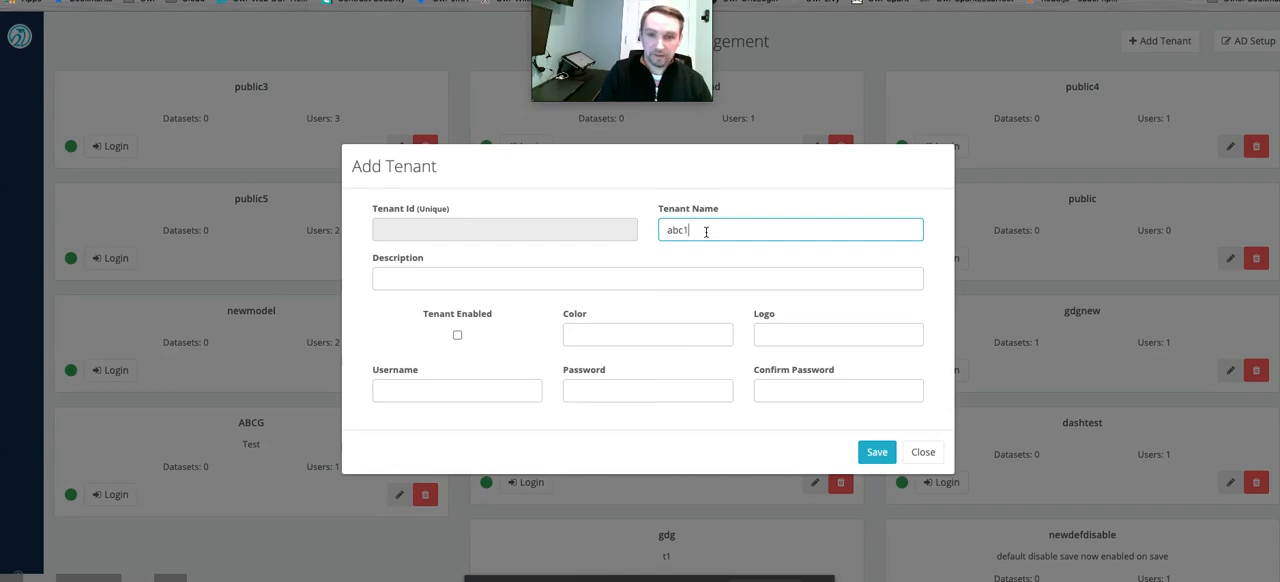
key(BackSpace)
text(test)
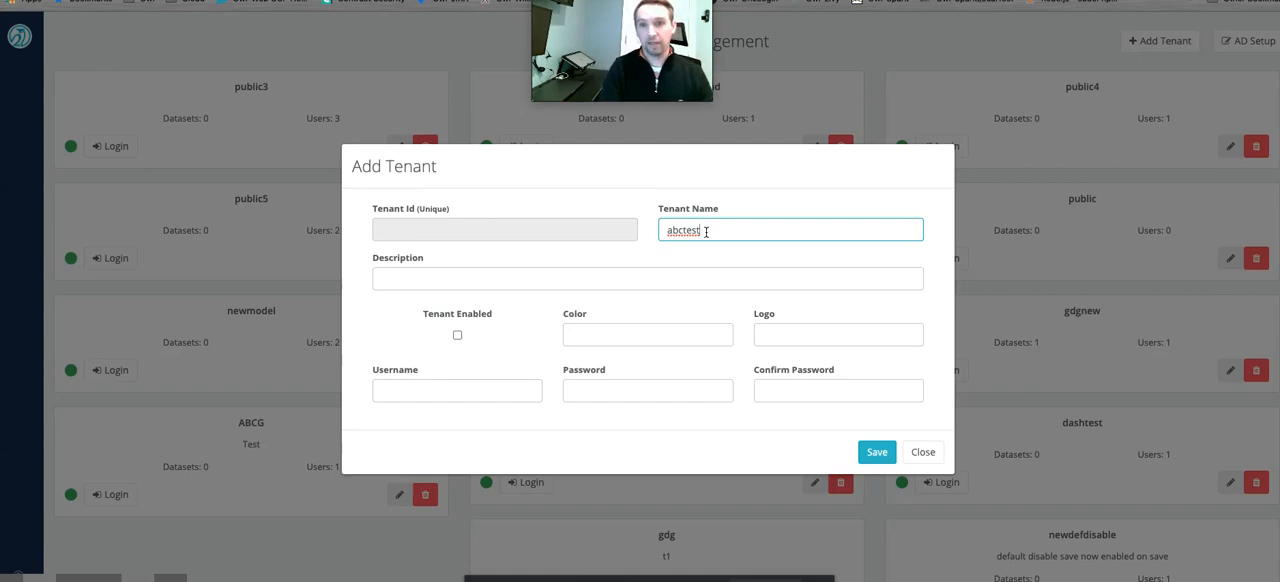
key(Tab)
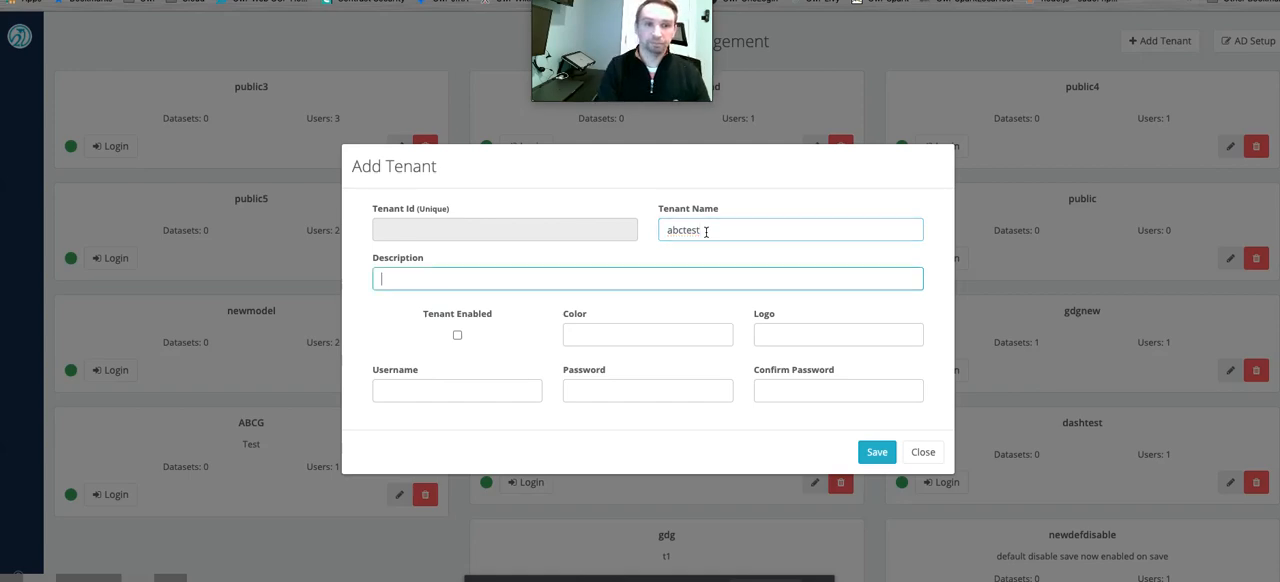
key(Tab)
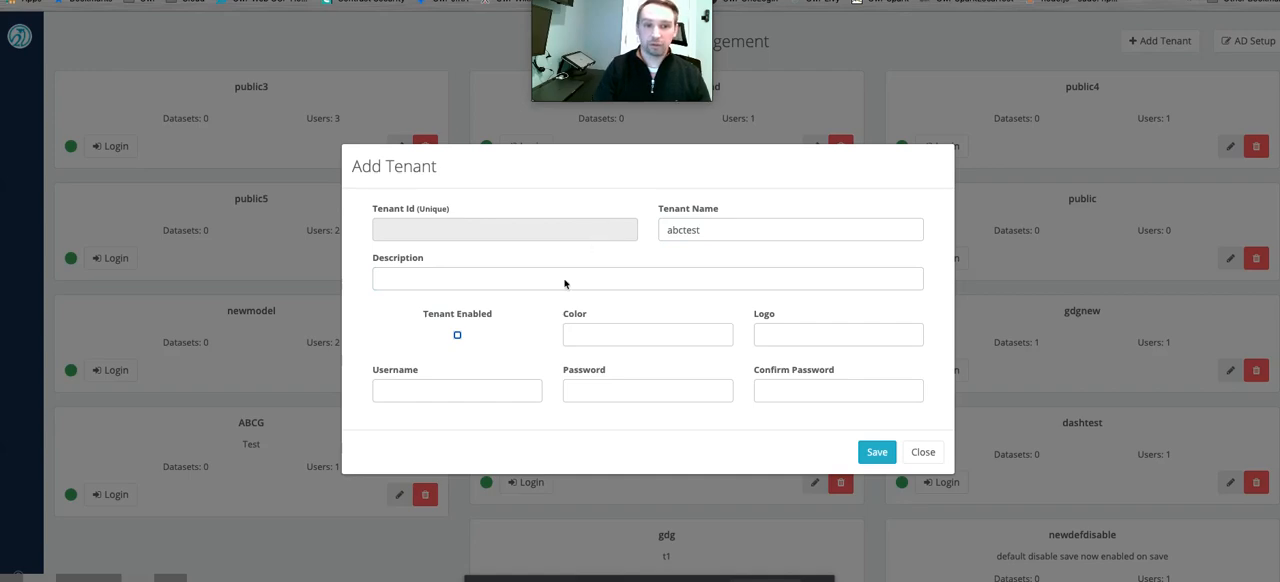
click(458, 336)
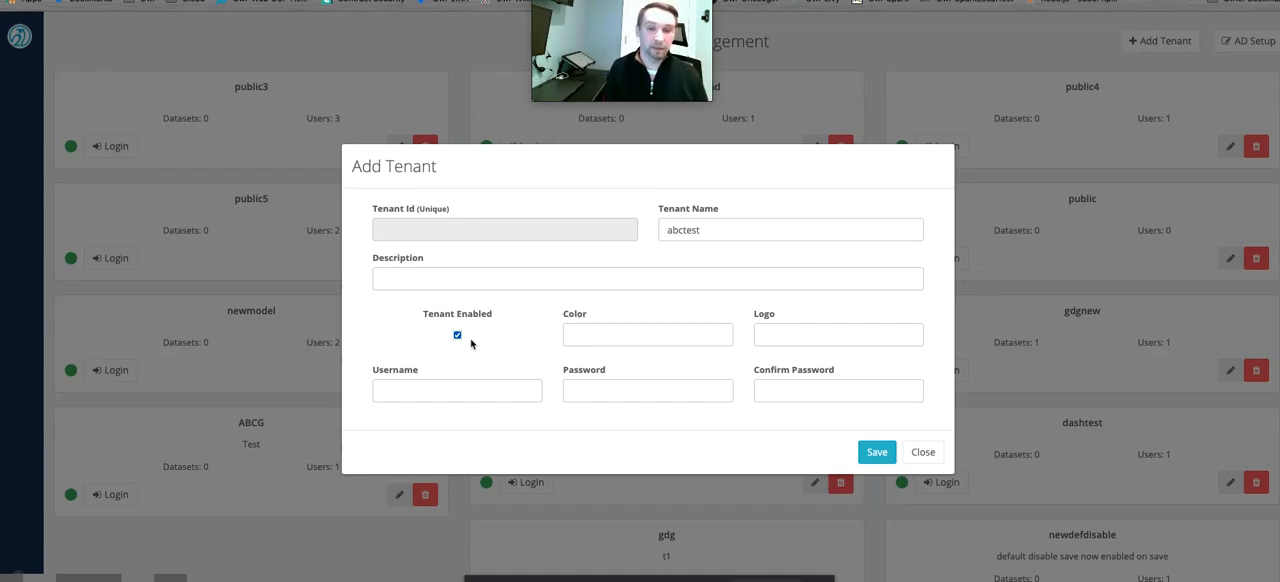
Give the new tenant the username admin, enter and confirm the account password, and save the tenant.
click(462, 391)
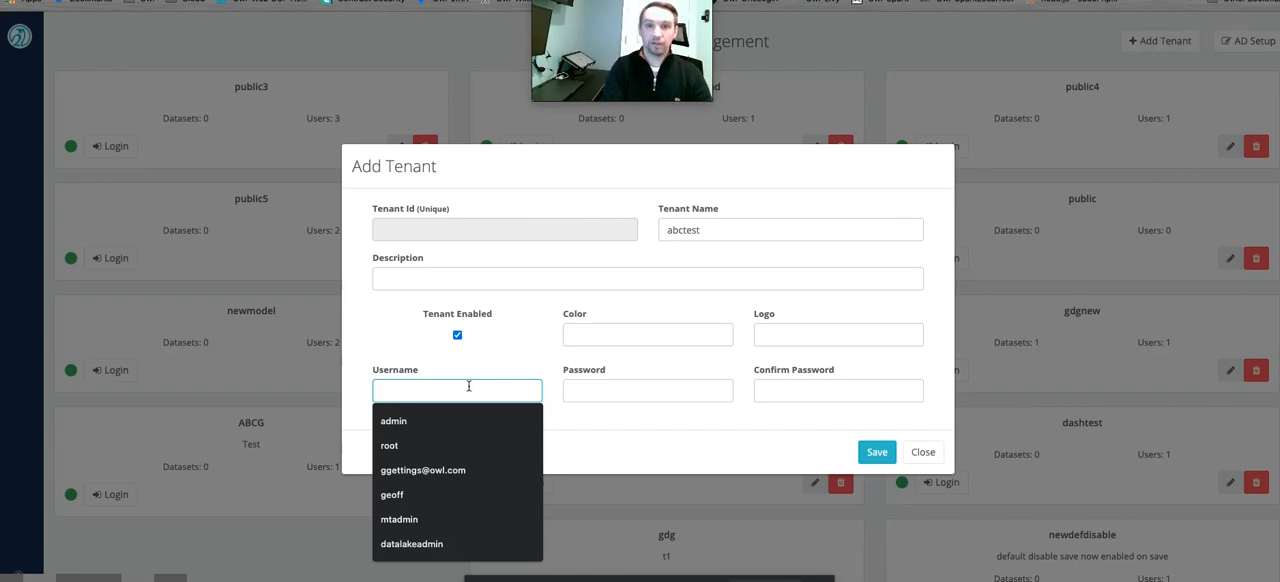
text(admin)
key(Tab)
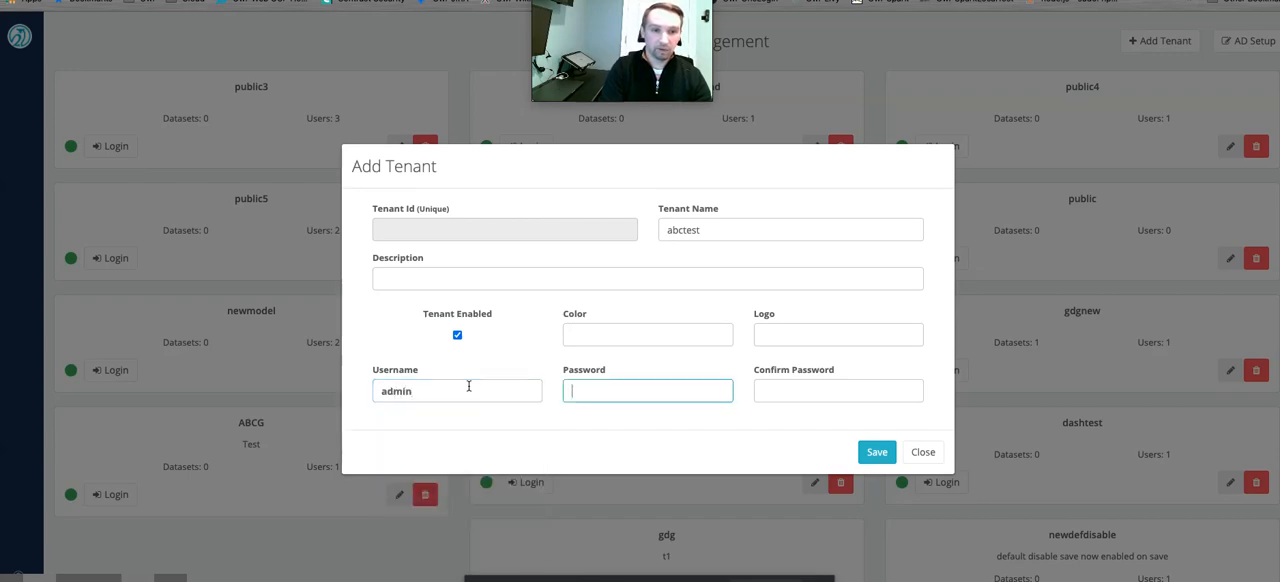
text(password)
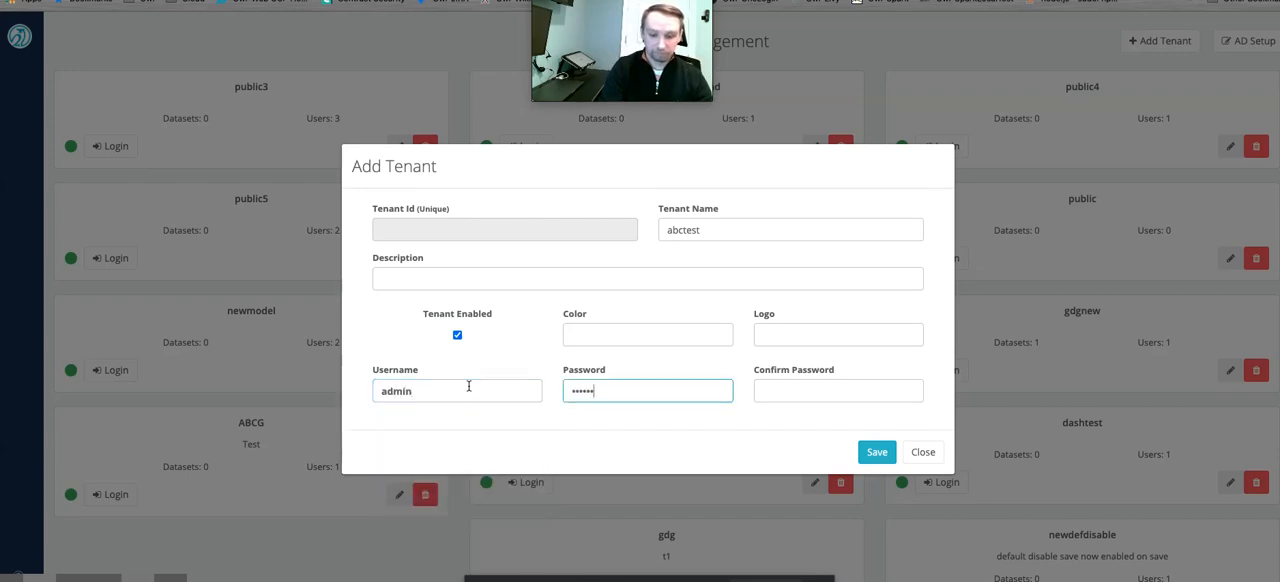
key(Tab)
text(password)
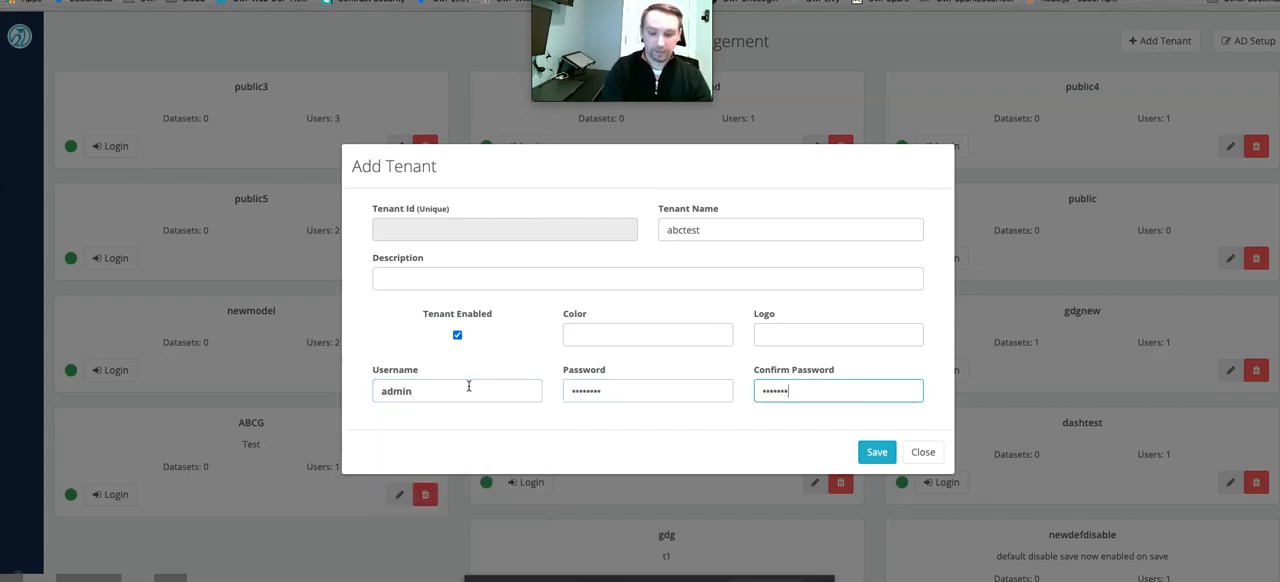
click(876, 452)
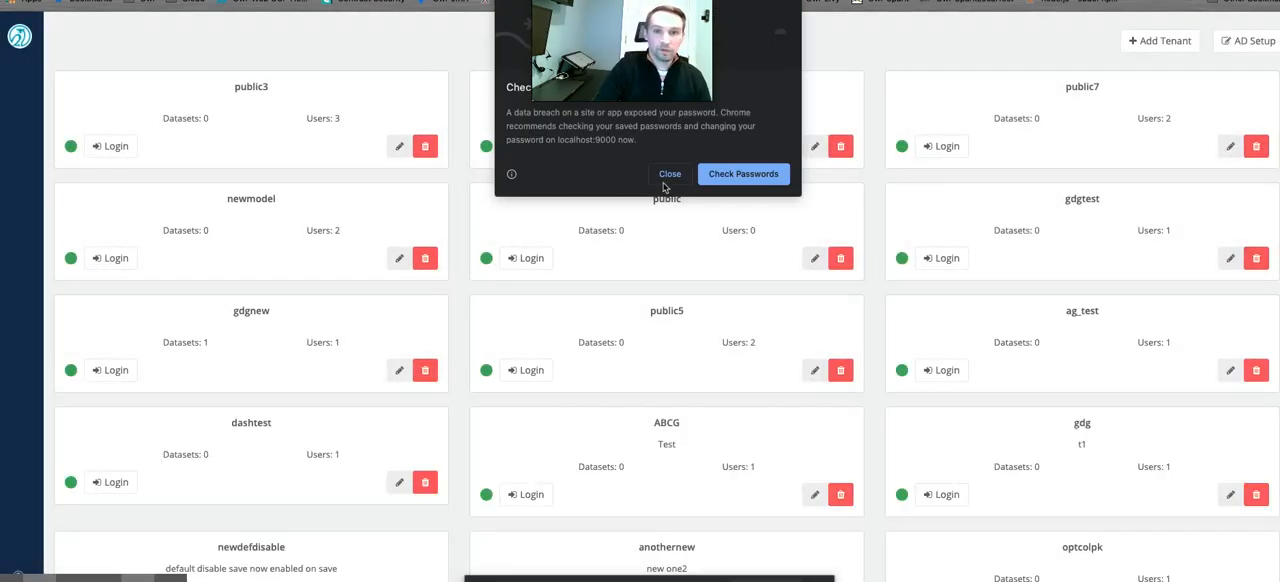
Locate the abctest tenant among the listed tenants and go to the login page.
click(668, 175)
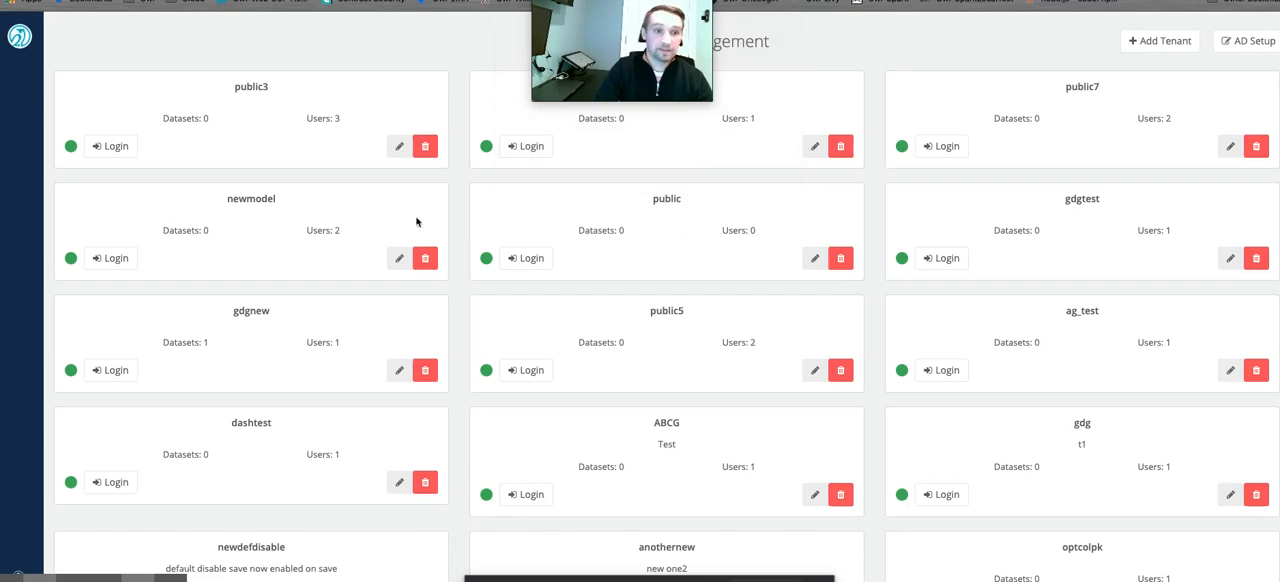
scroll(420, 222, down, 3)
scroll(583, 317, down, 10)
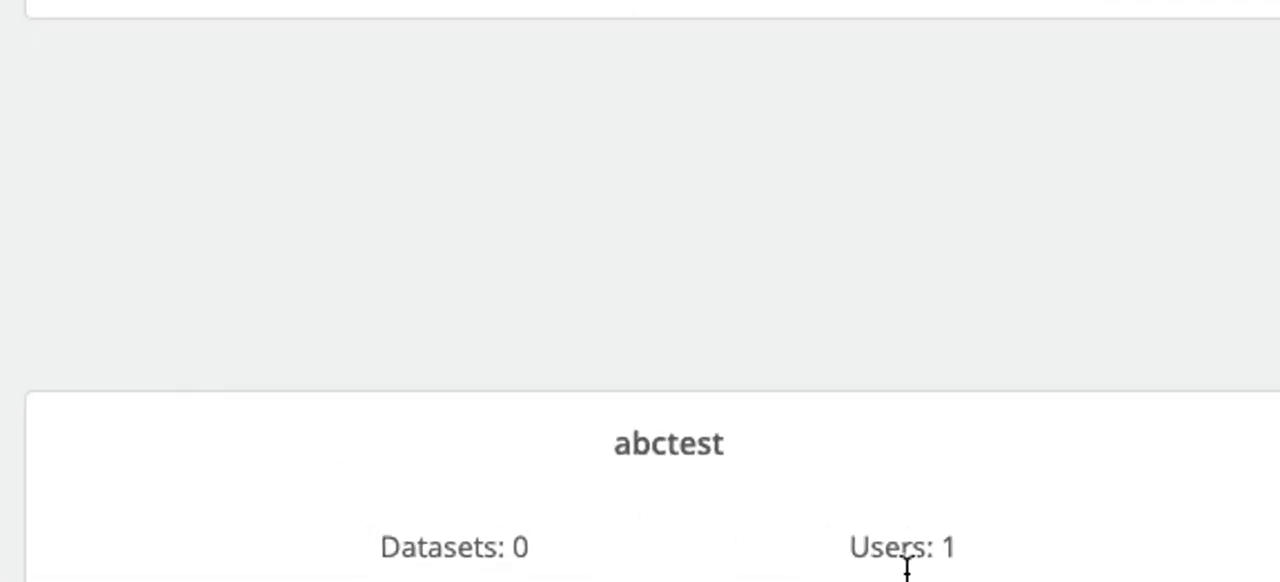
click(186, 578)
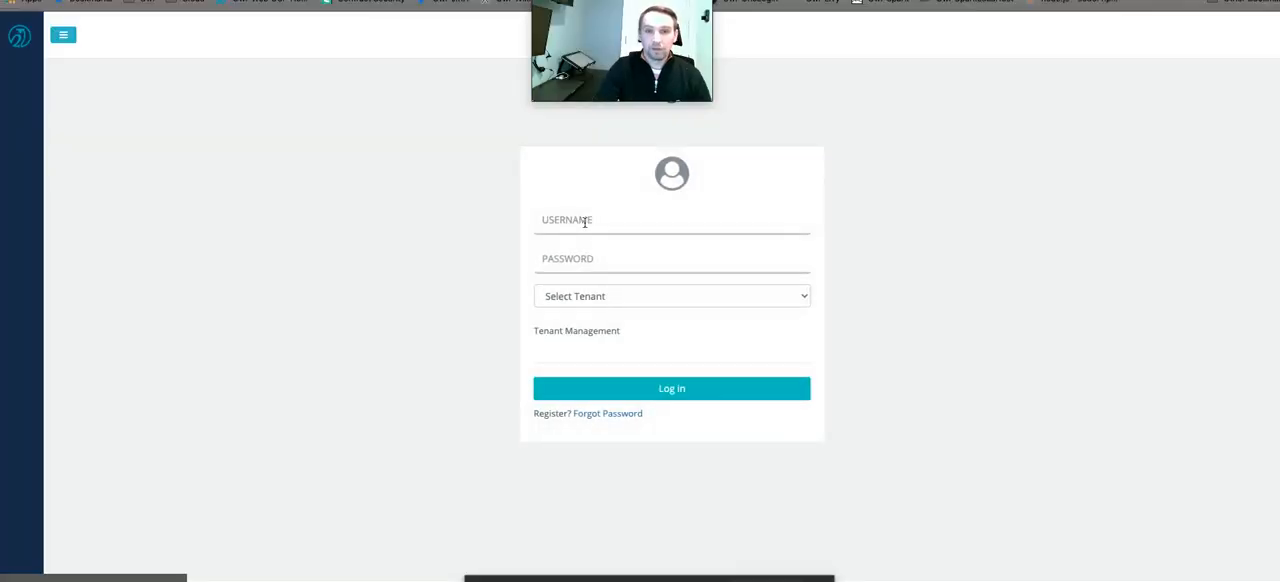
Select the abctest tenant and log in as admin with the account password.
click(611, 297)
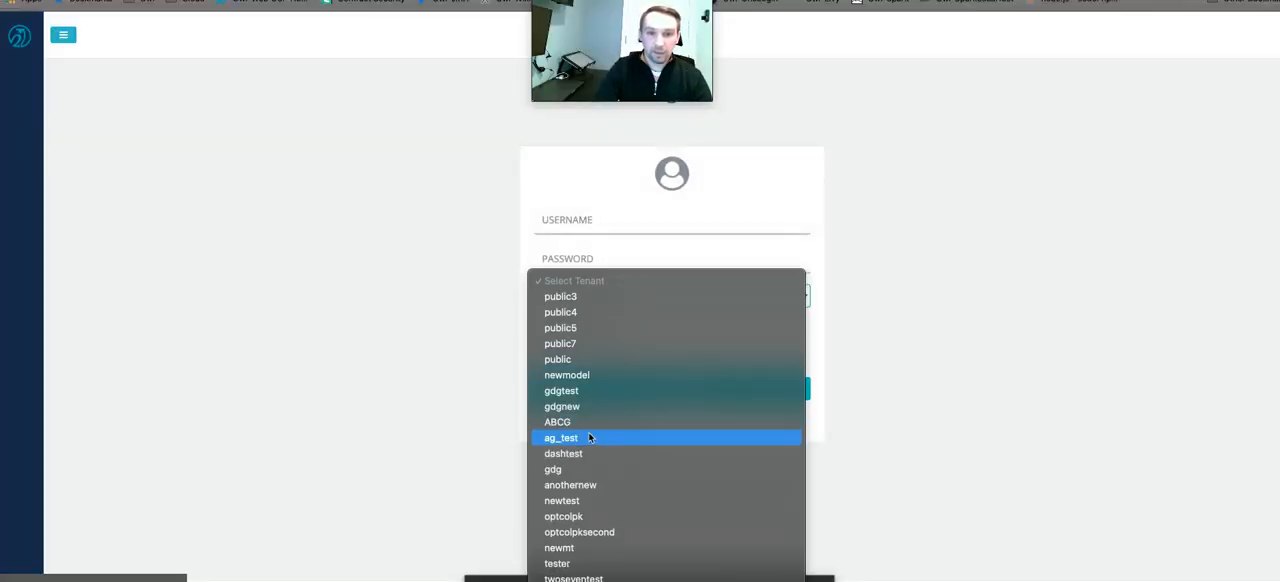
key(Escape)
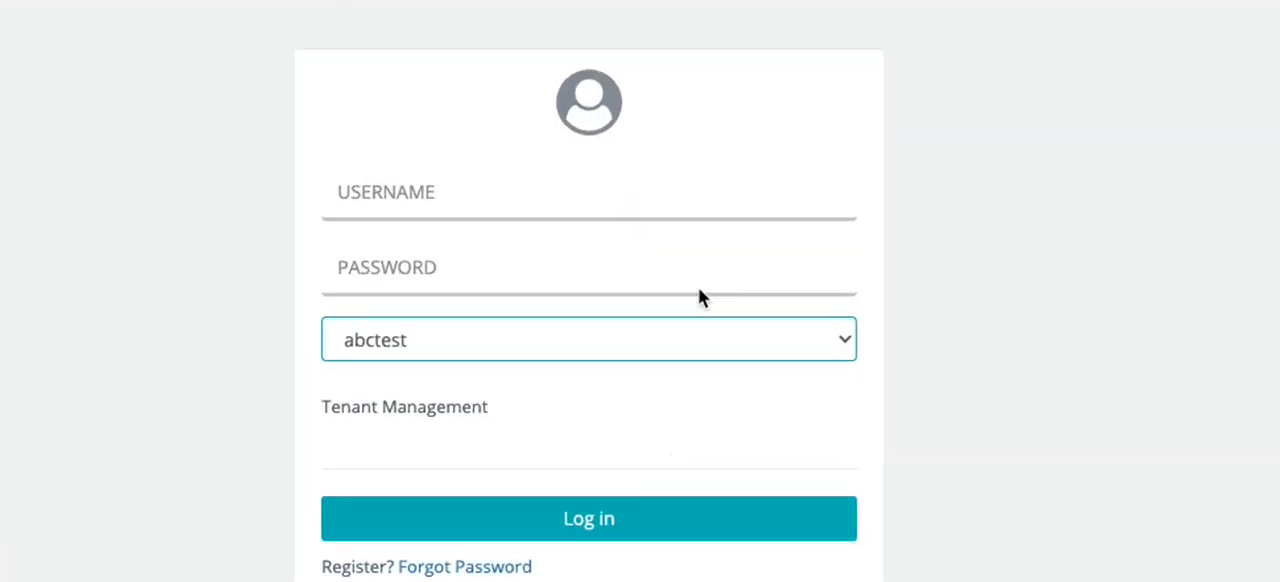
click(650, 223)
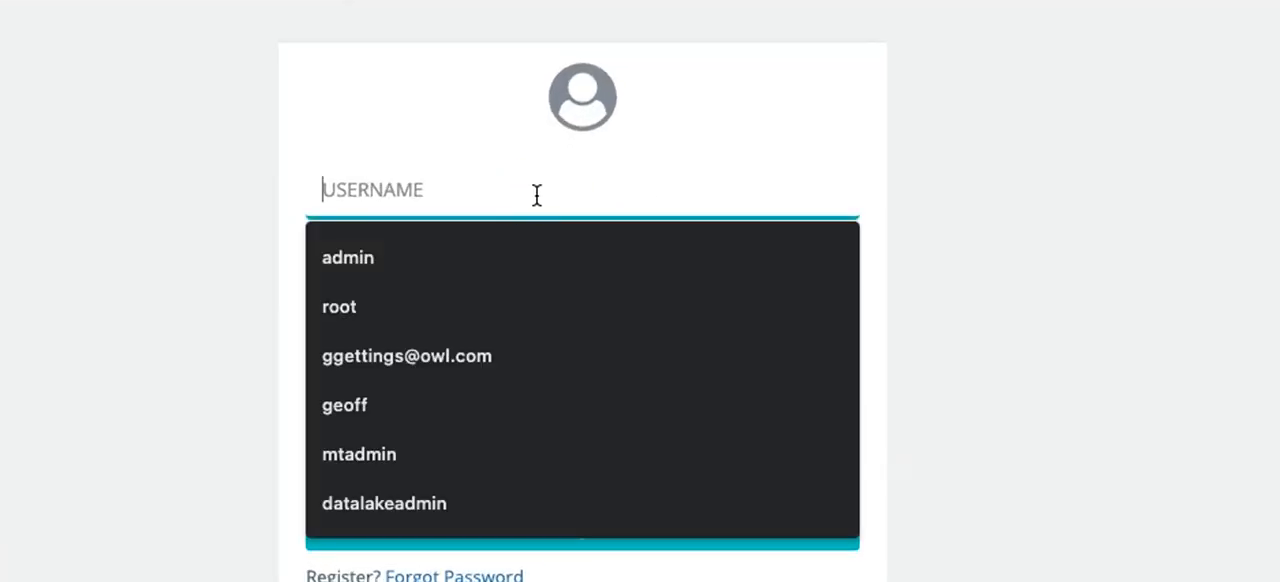
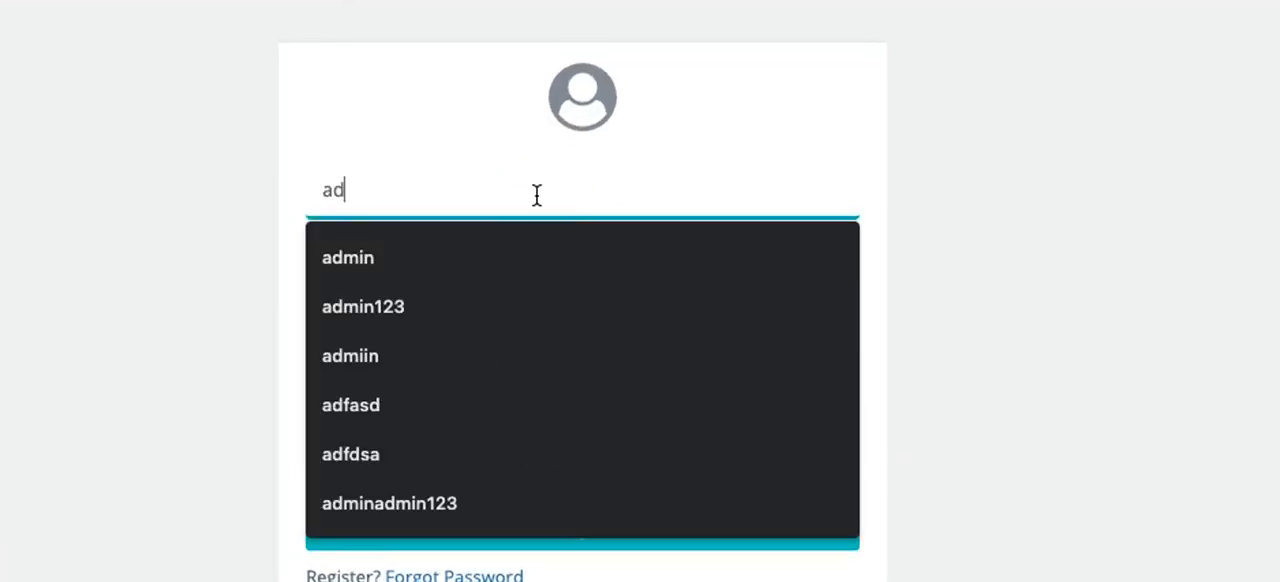
key(Tab)
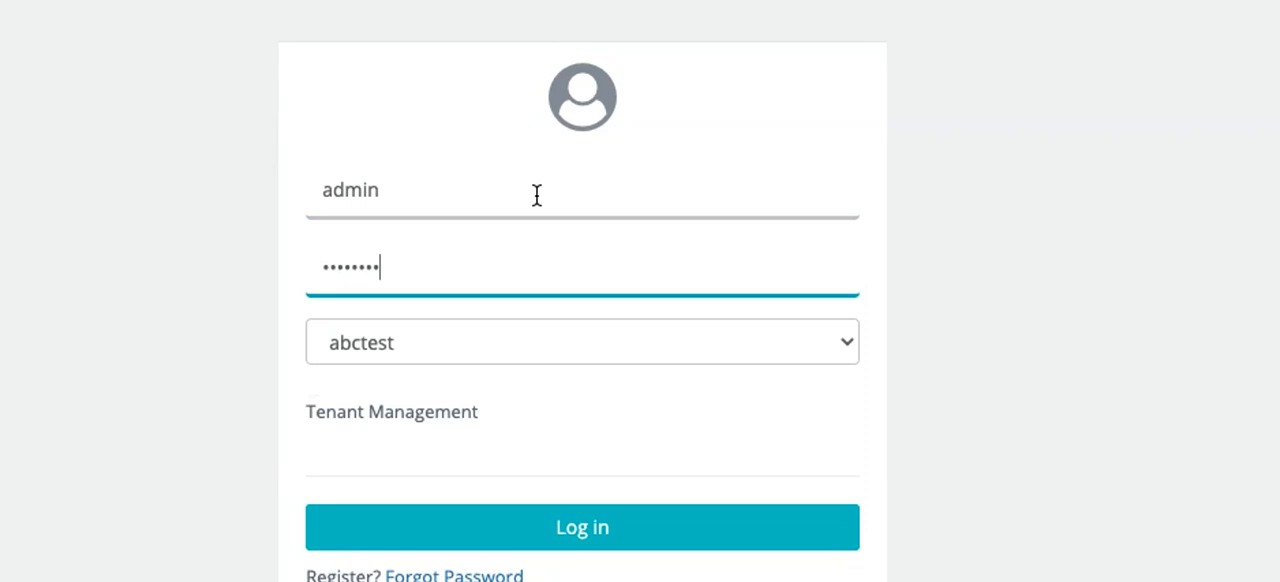
click(668, 551)
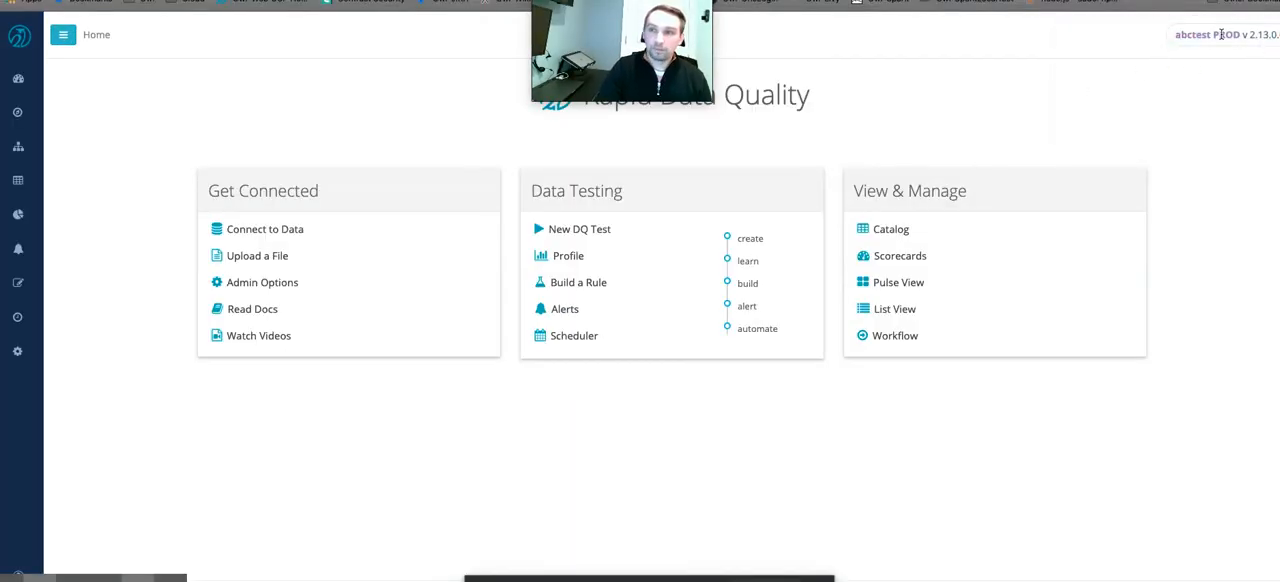
Check the tenant name in the page header, and open the Admin Console.
double_click(1196, 36)
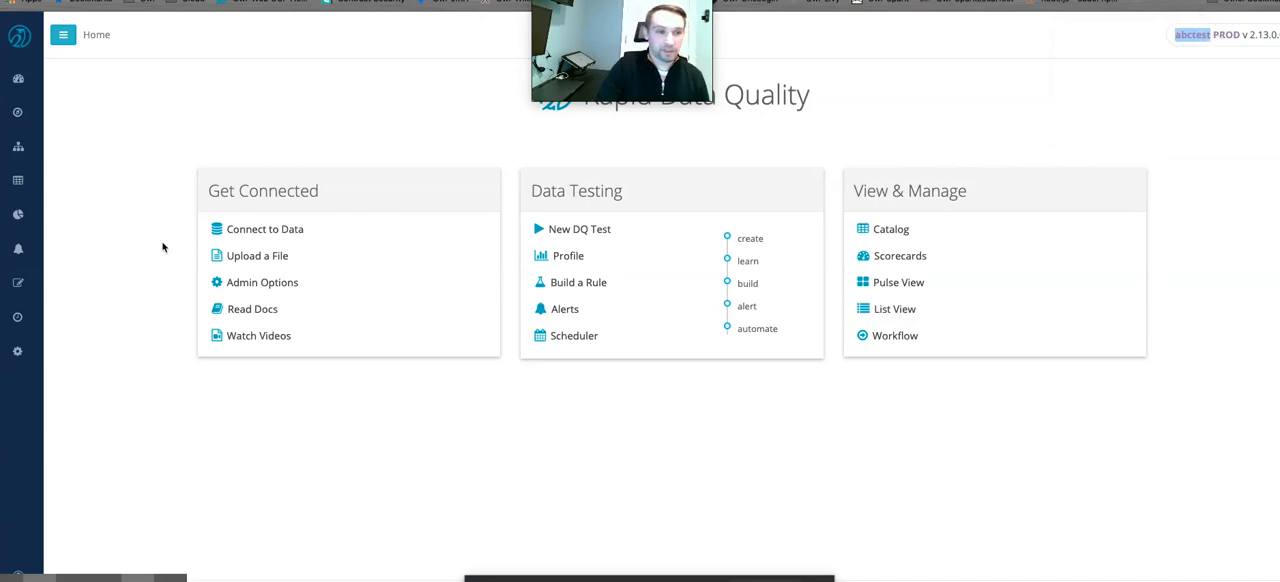
click(91, 339)
mouse_move(22, 355)
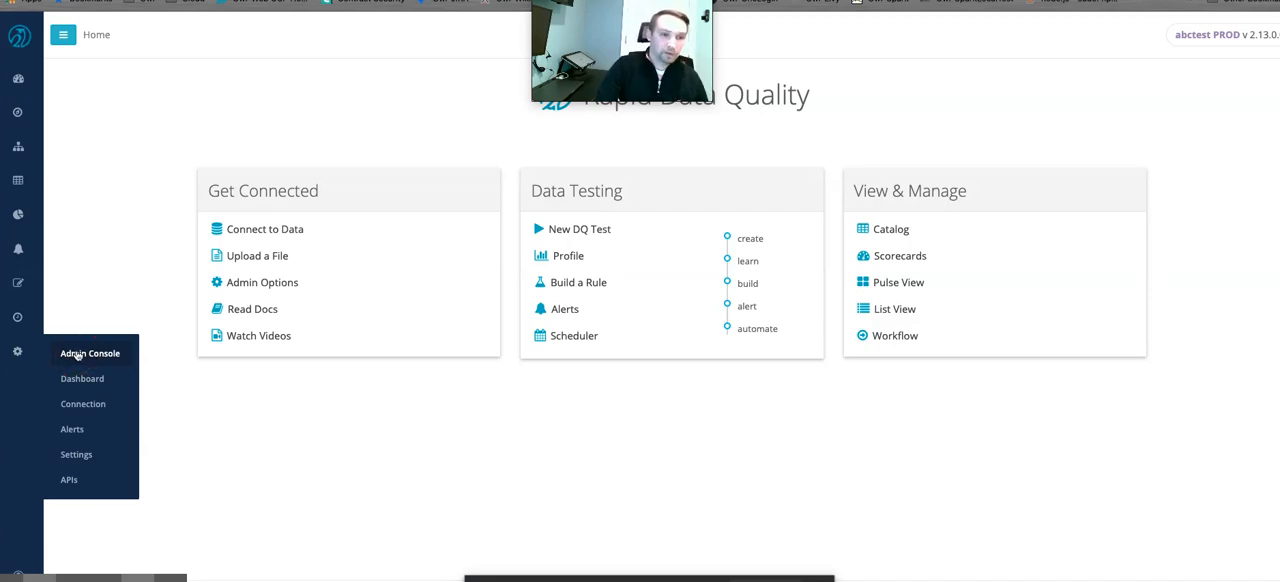
click(70, 354)
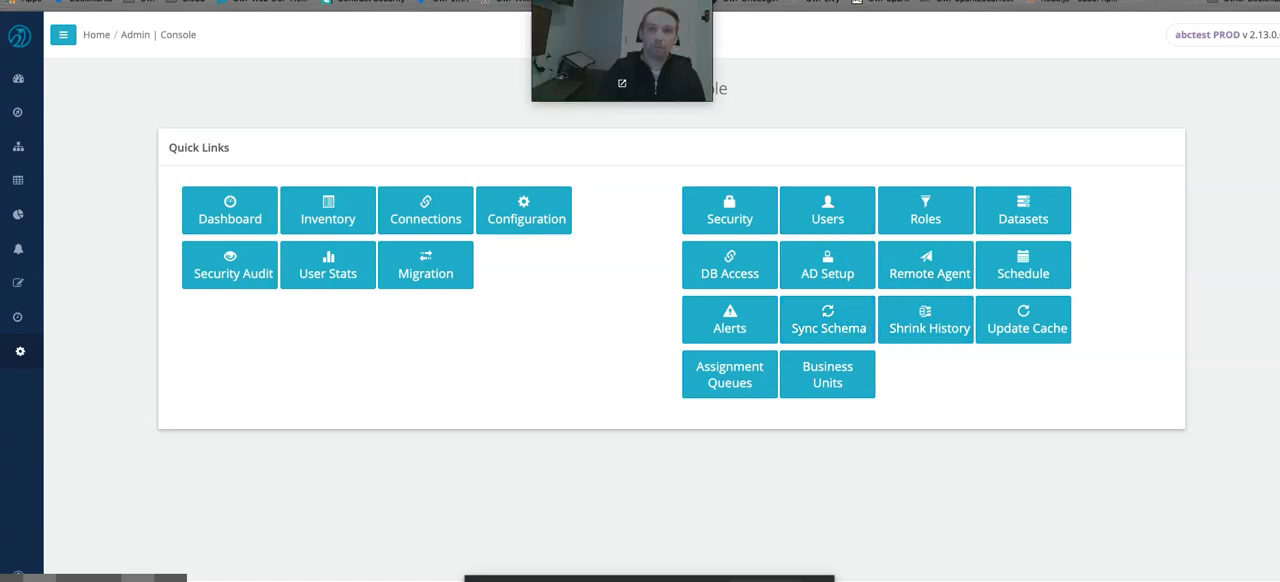
Run Sync Schema for the abctest tenant and acknowledge the result.
drag(622, 50, 371, 53)
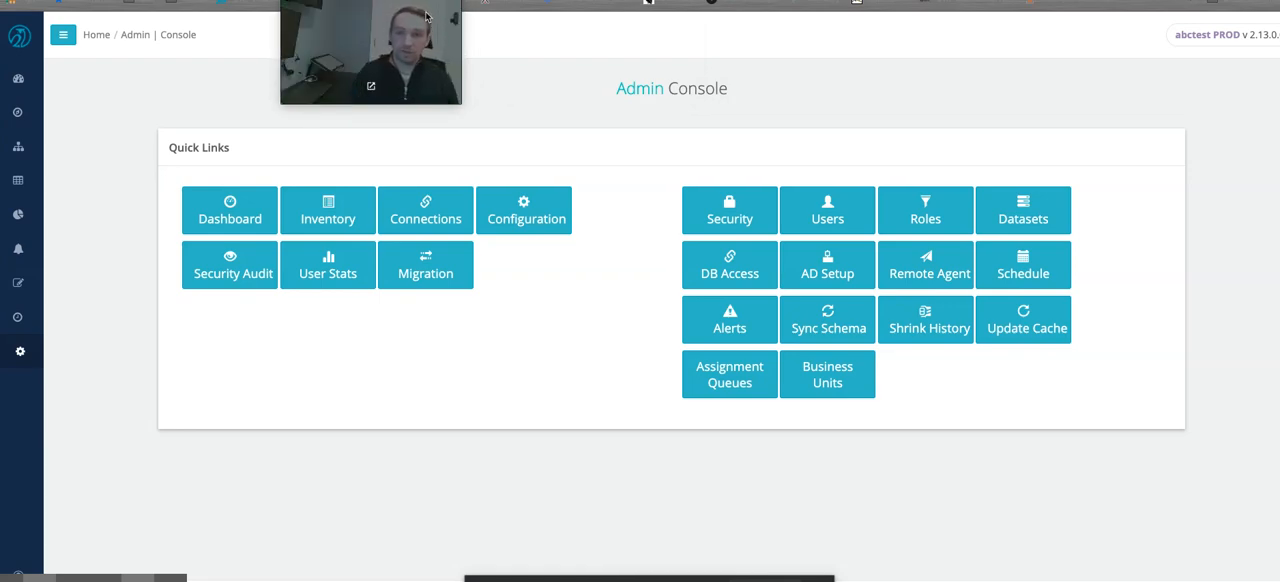
click(829, 330)
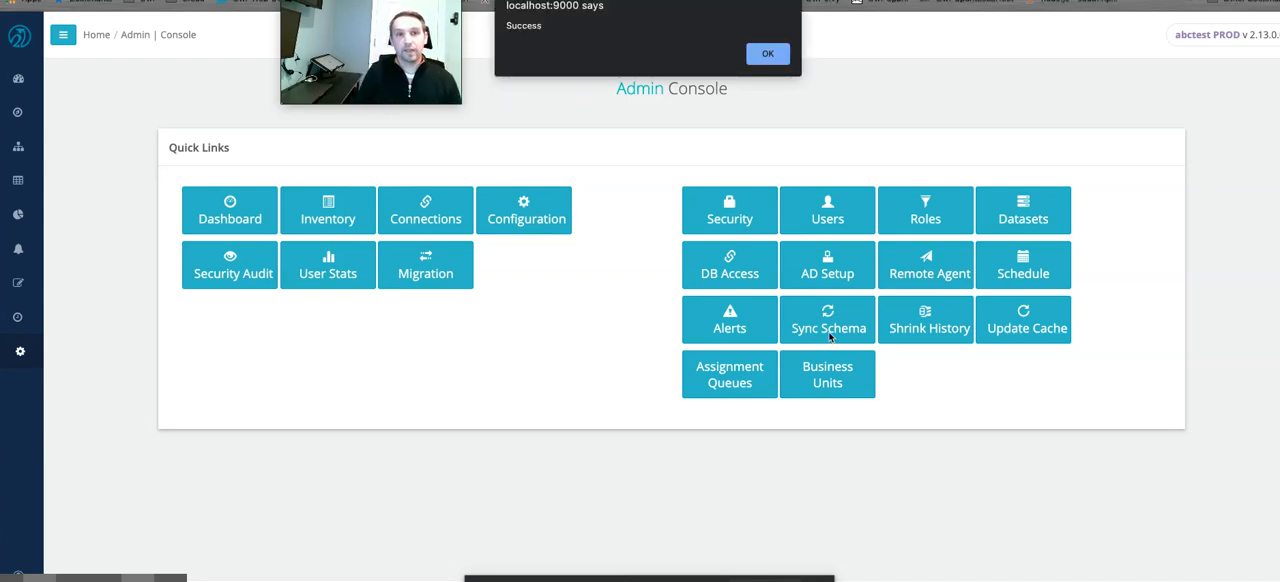
click(779, 56)
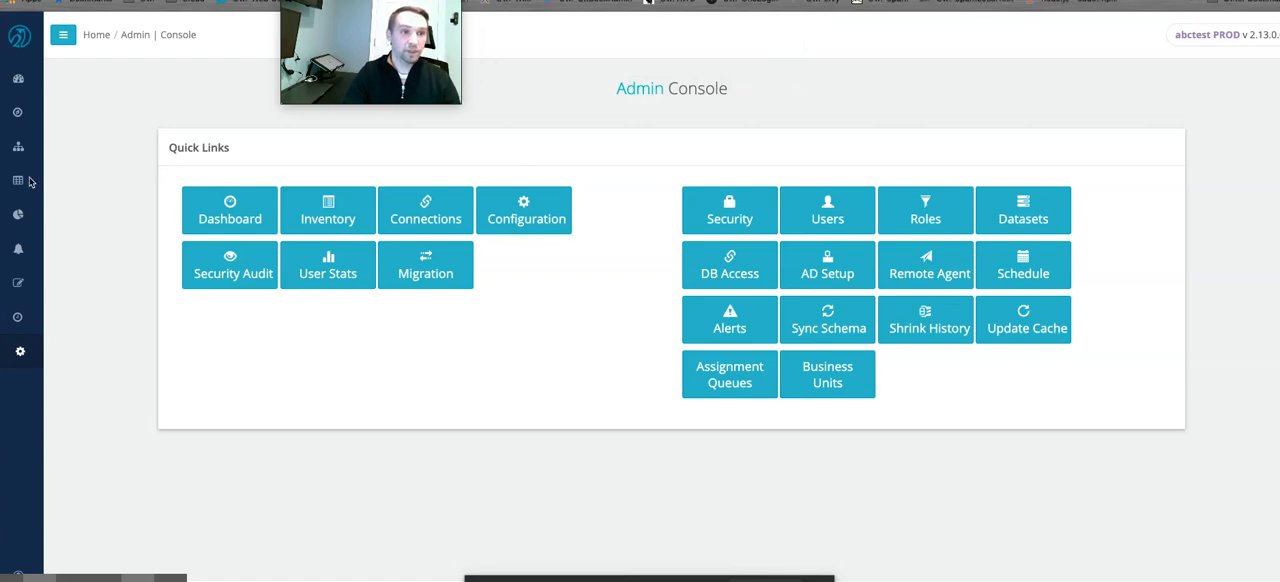
Open the admin Connections page and look through the available JDBC and remote file connection types.
mouse_move(18, 79)
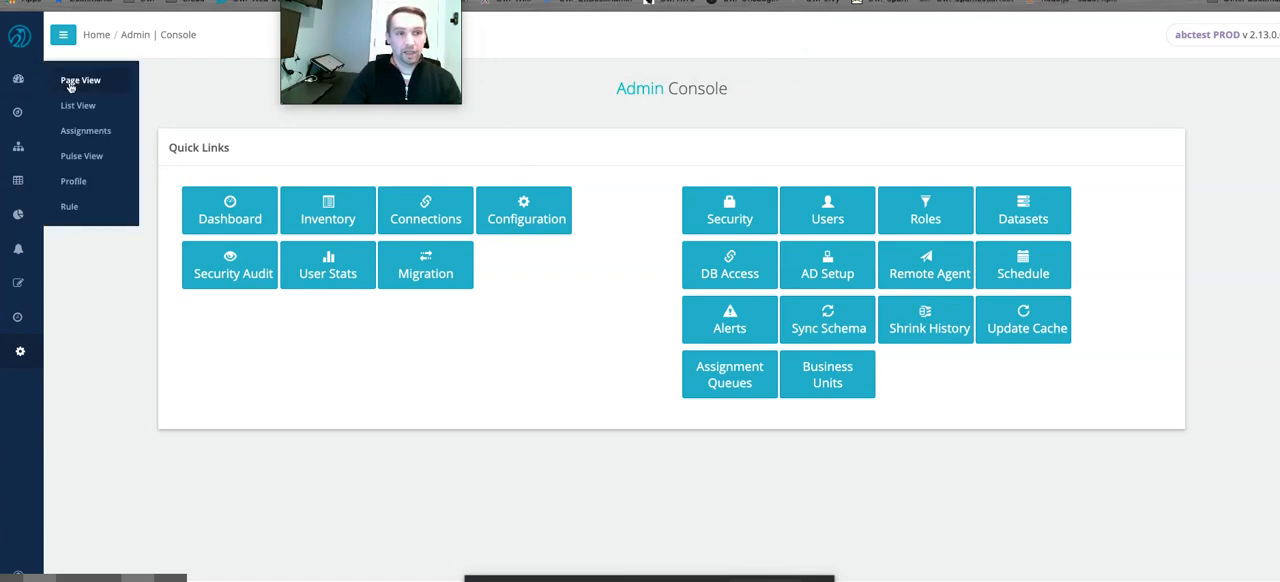
mouse_move(20, 351)
click(84, 405)
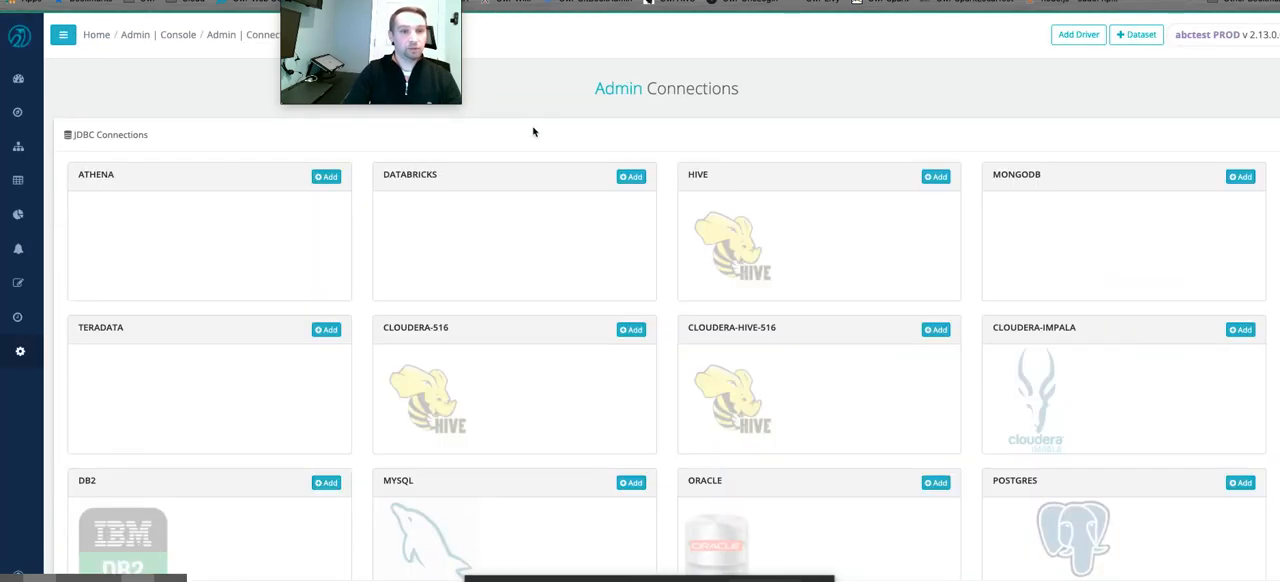
scroll(548, 168, down, 5)
scroll(548, 168, up, 5)
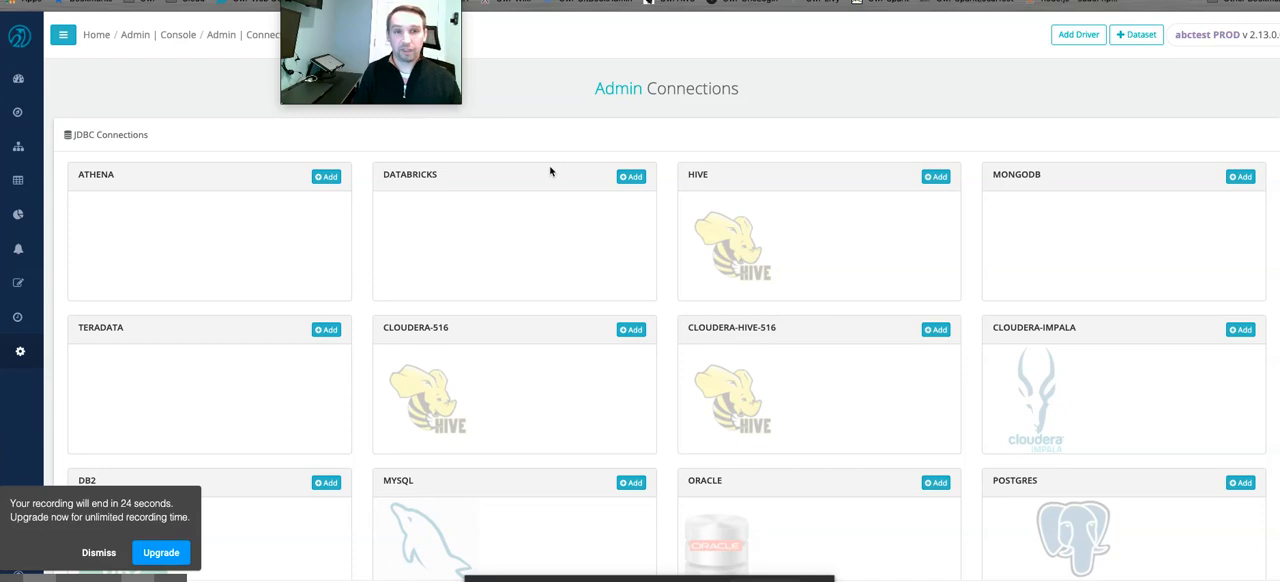
scroll(549, 171, down, 8)
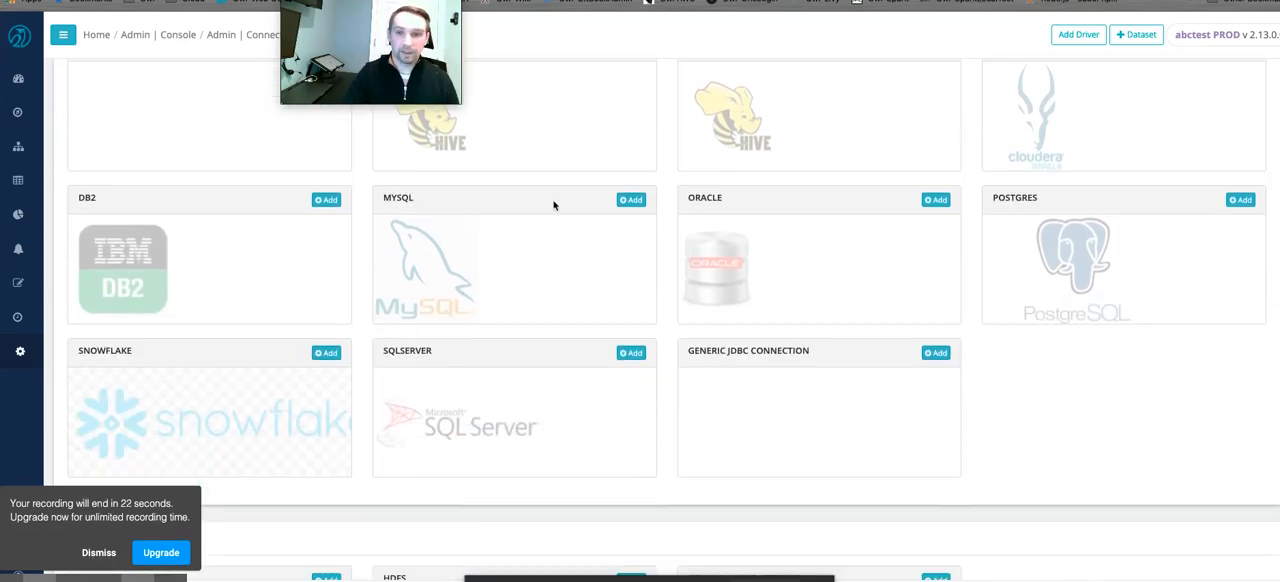
scroll(554, 208, up, 8)
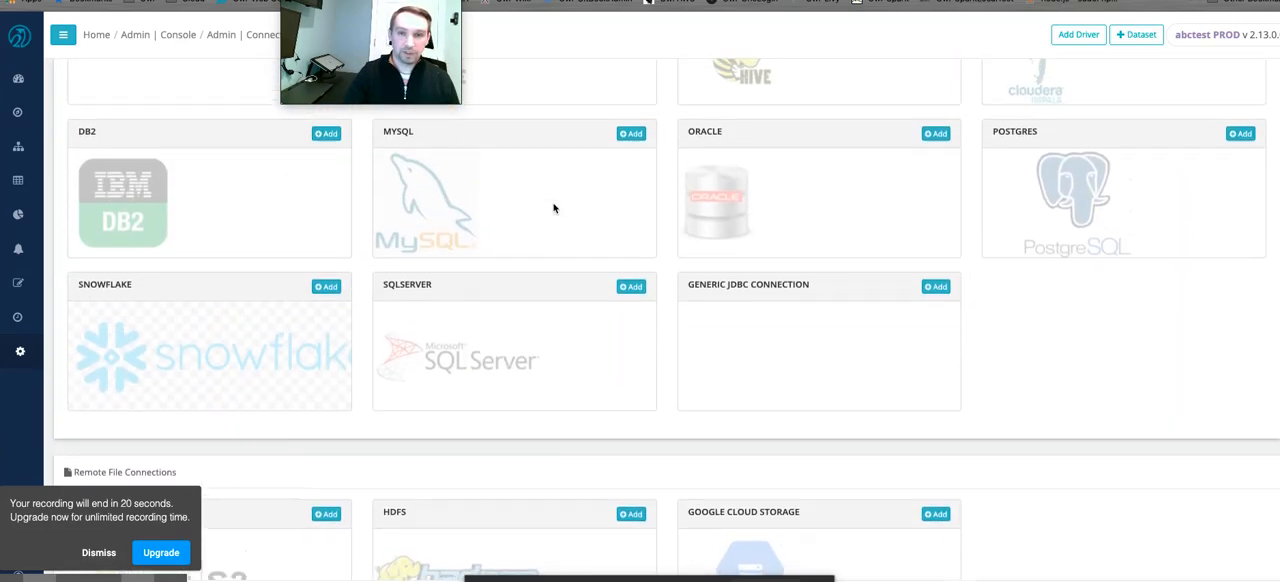